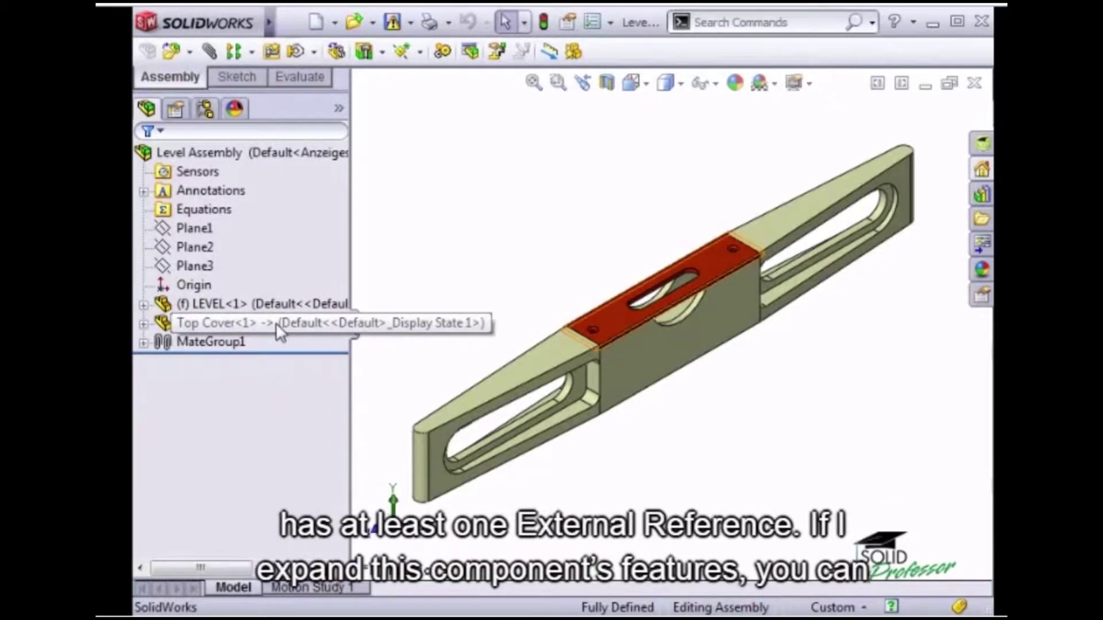
Step: Widen the feature tree, inspect Top Cover's Extrude1 and countersink features, then list its external references
left_click(143, 324)
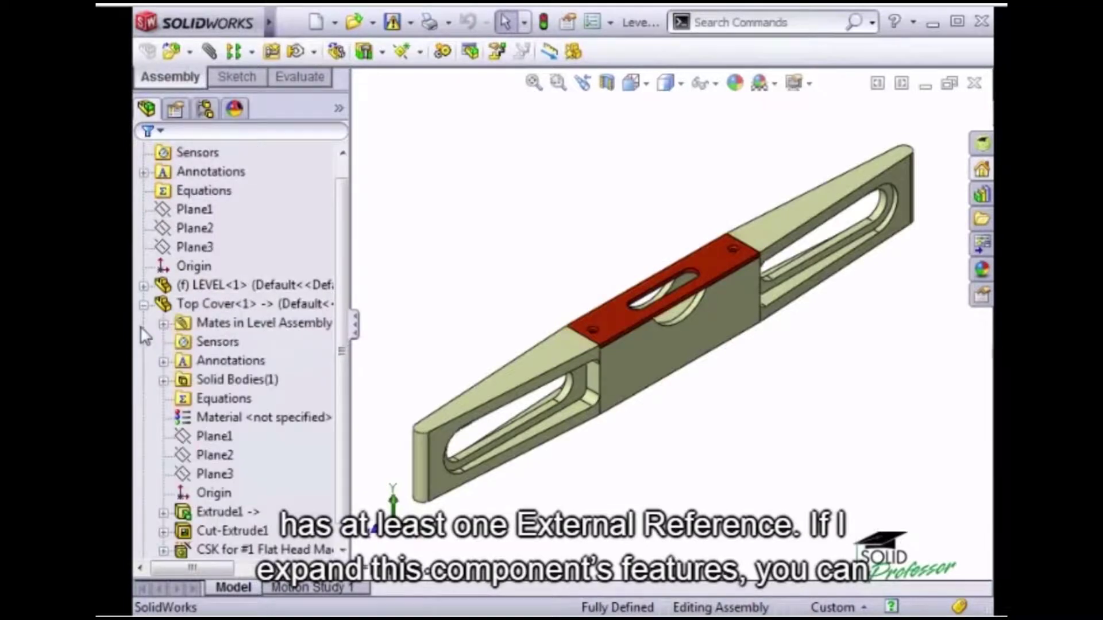
left_click_drag(353, 342, 494, 364)
left_click(223, 493)
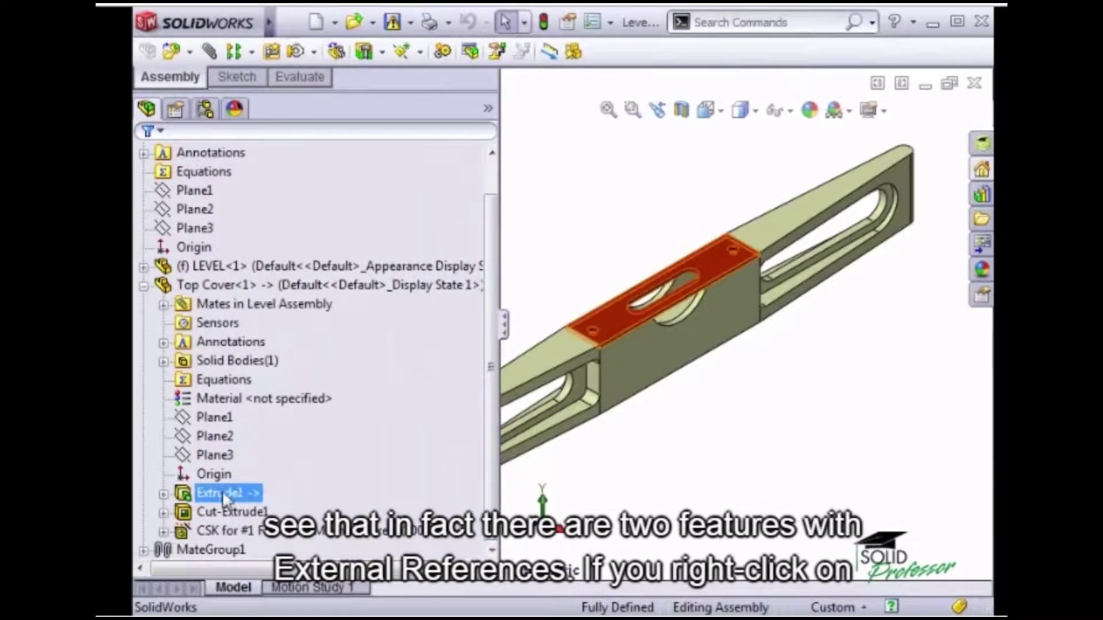
left_click(291, 536)
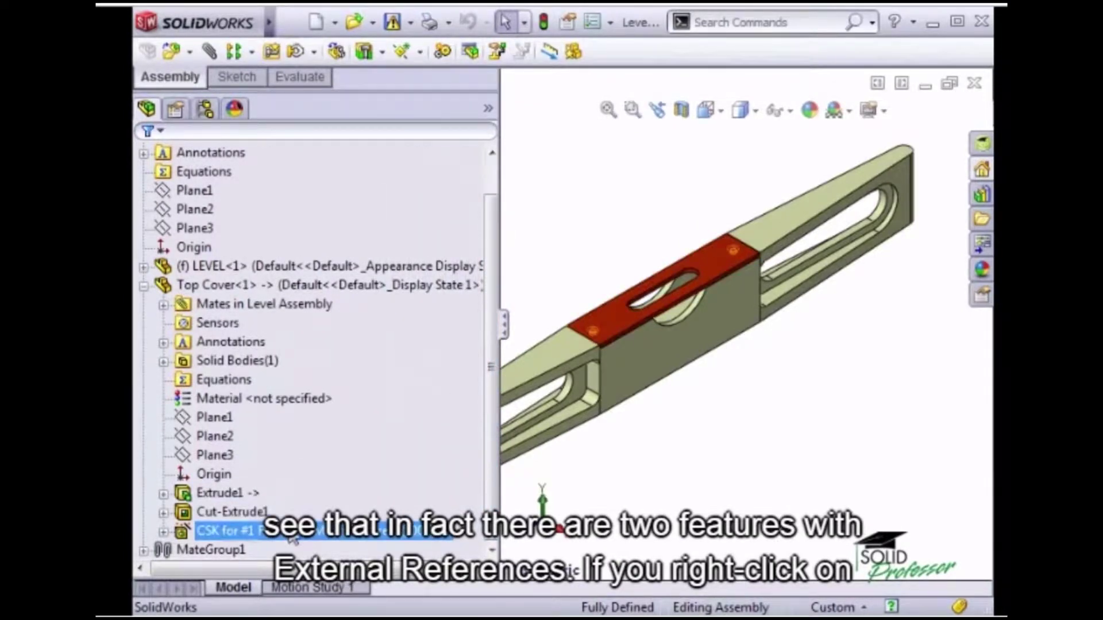
left_click(339, 482)
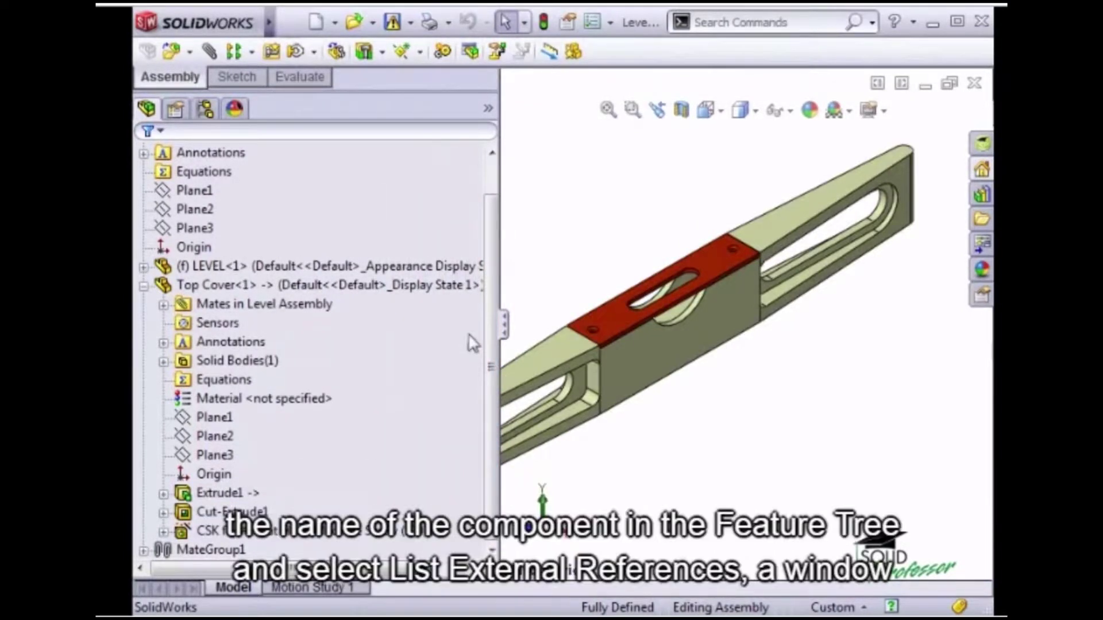
right_click(429, 285)
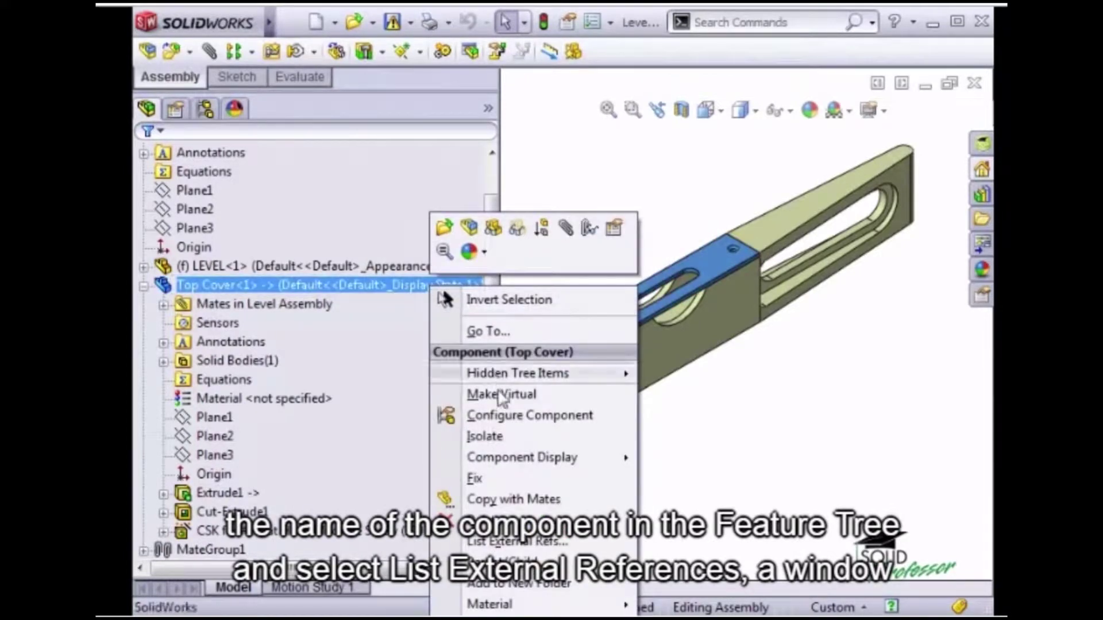
left_click(586, 545)
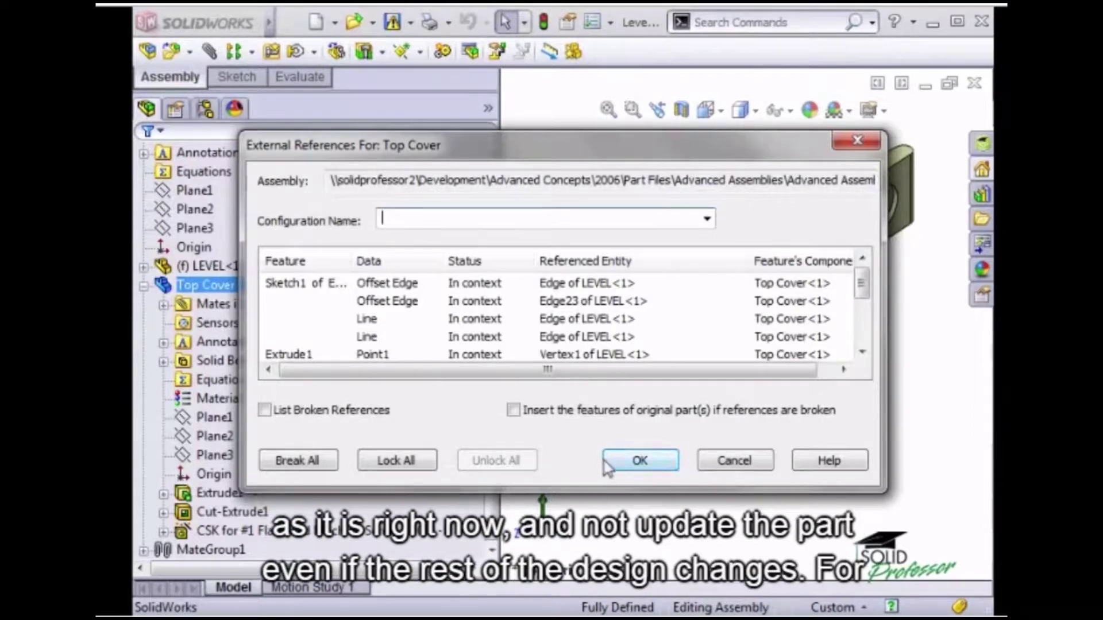
Step: Close the External References list after reviewing Top Cover's referenced LEVEL edges and vertex
left_click(635, 461)
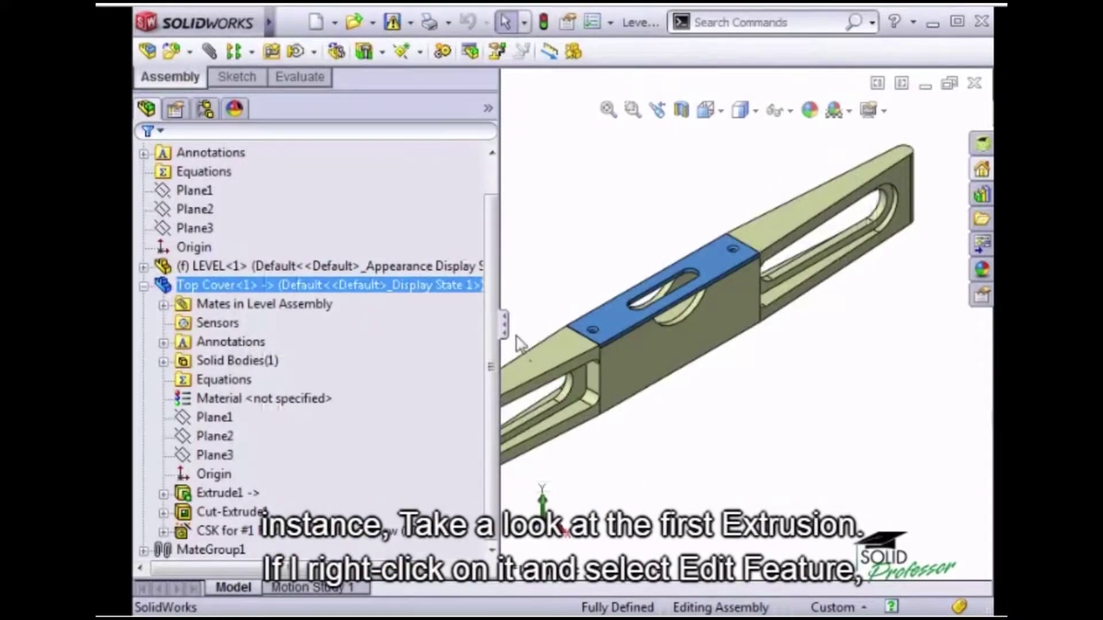
Step: Narrow the tree and review Extrude1's Up To Vertex end condition referencing a LEVEL vertex
left_click_drag(504, 326, 393, 331)
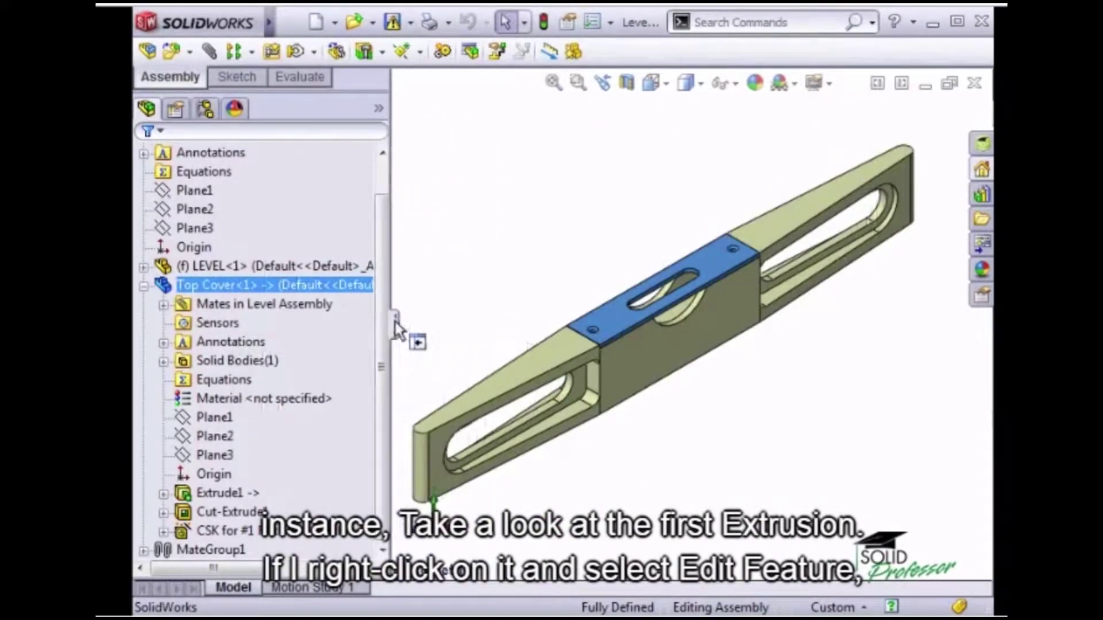
right_click(182, 492)
left_click(194, 460)
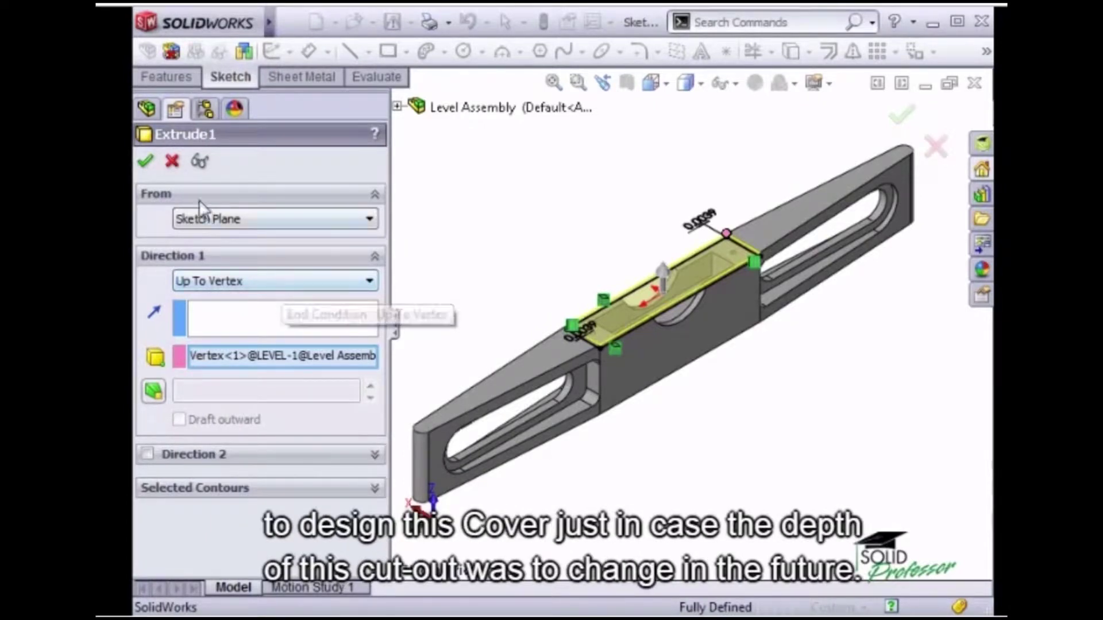
left_click(145, 161)
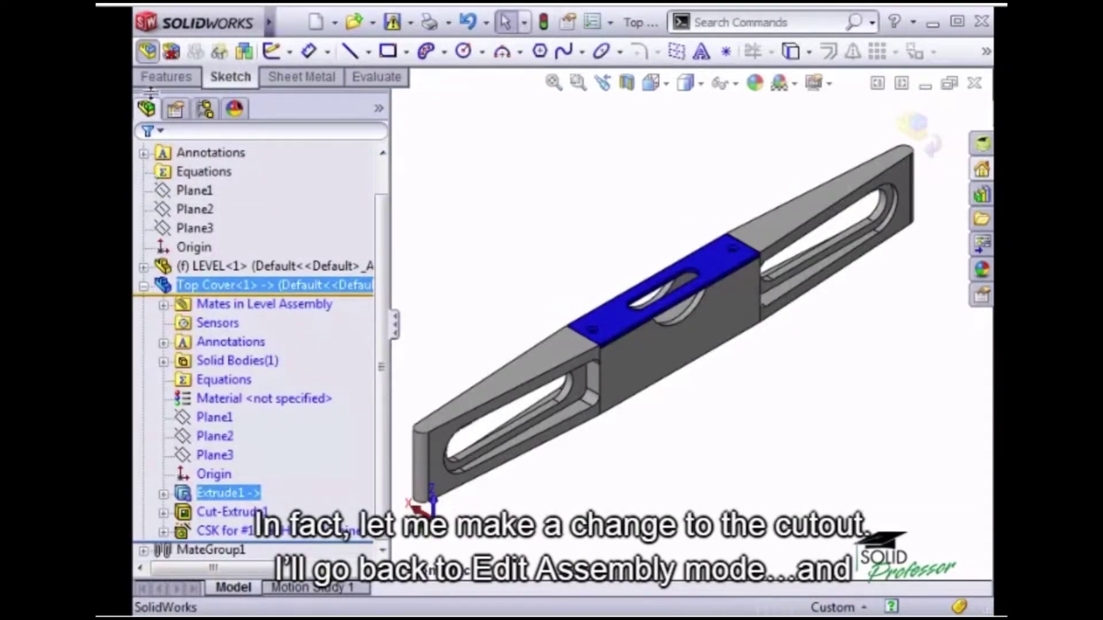
Step: Return to the assembly and deepen LEVEL's Cover Cutout to 0.2625in
left_click(149, 52)
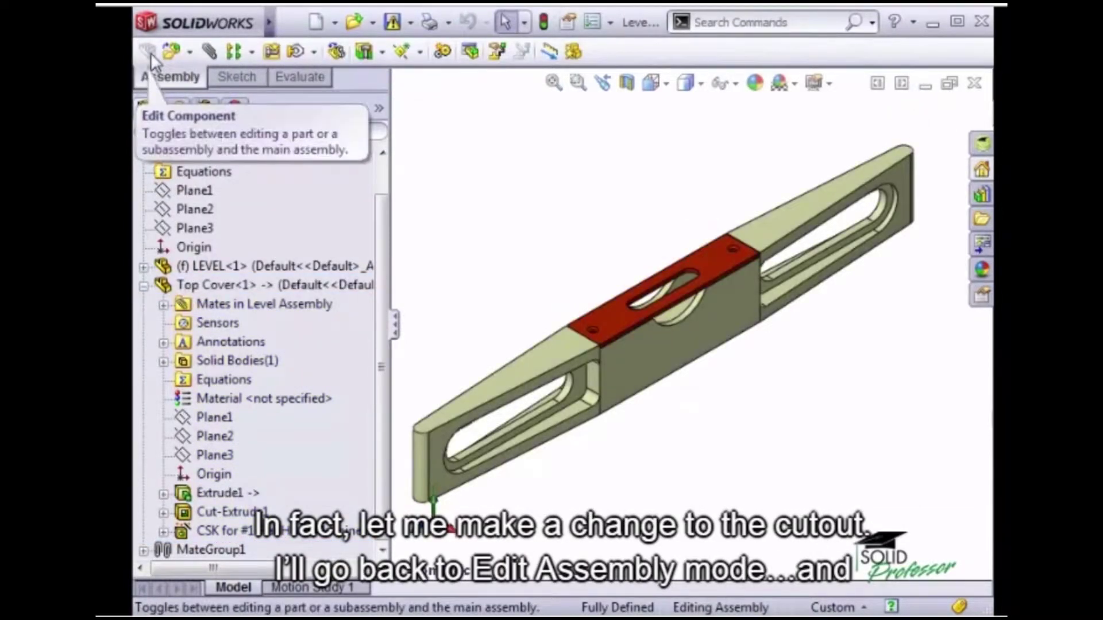
left_click(143, 266)
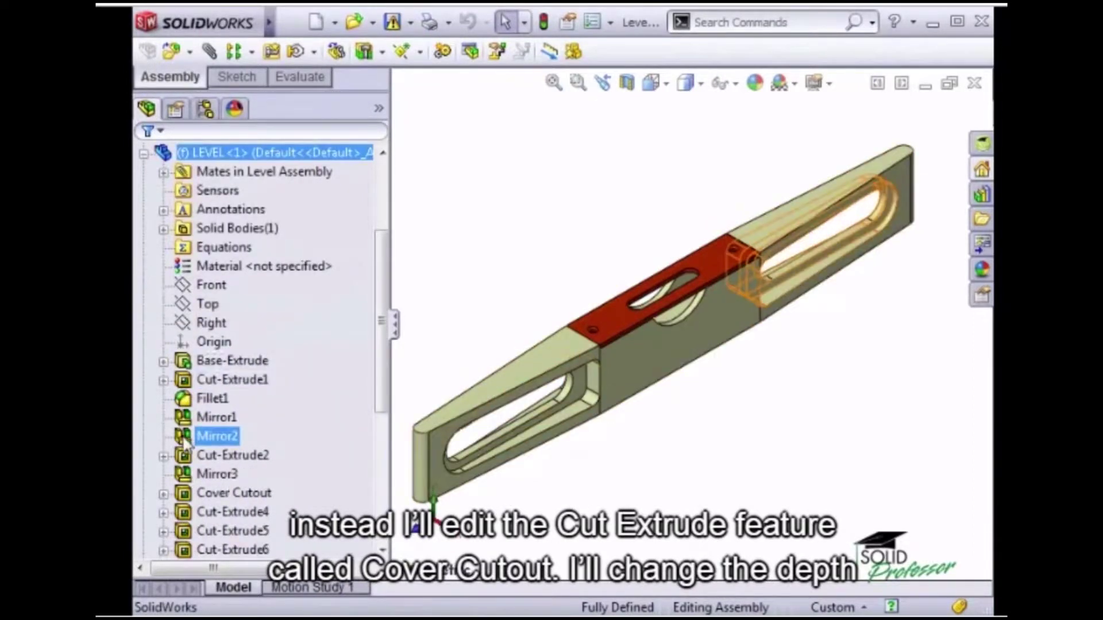
right_click(189, 494)
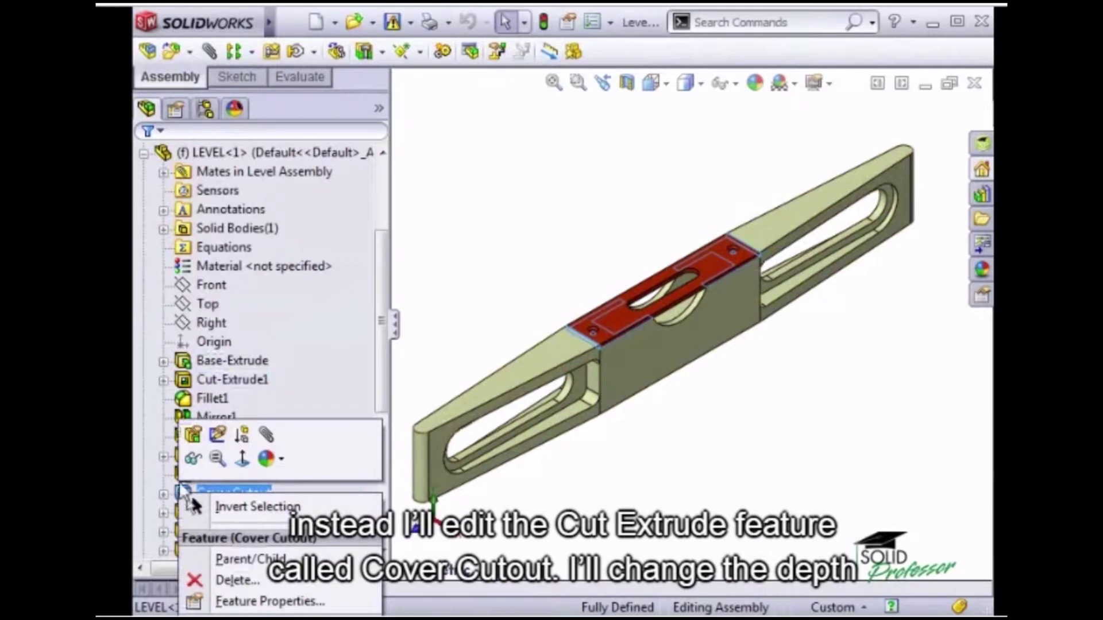
left_click(193, 435)
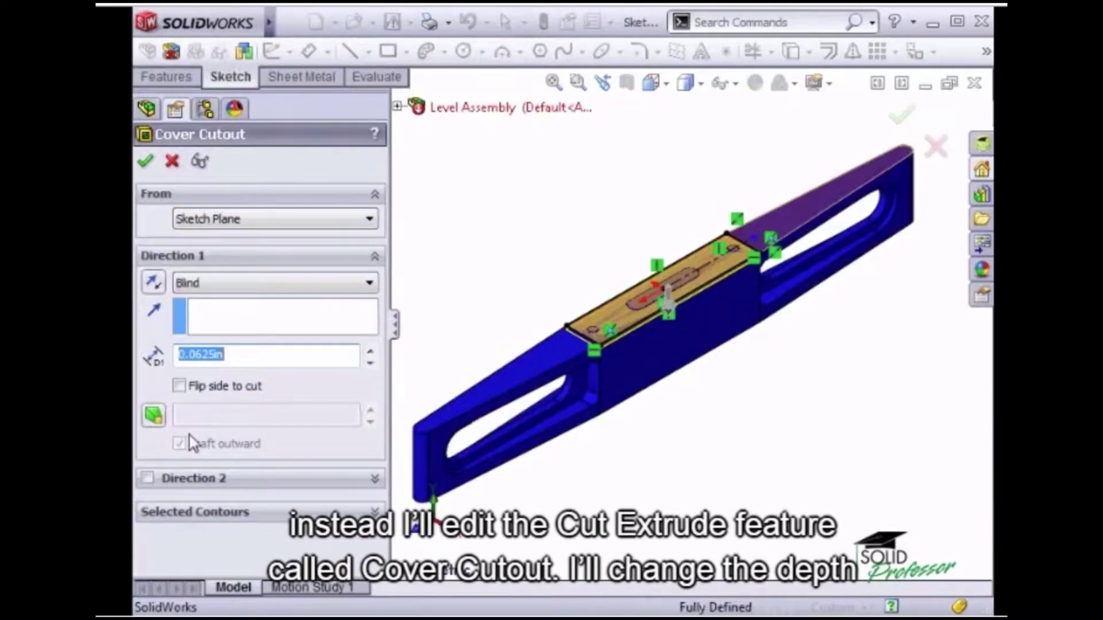
left_click(370, 353)
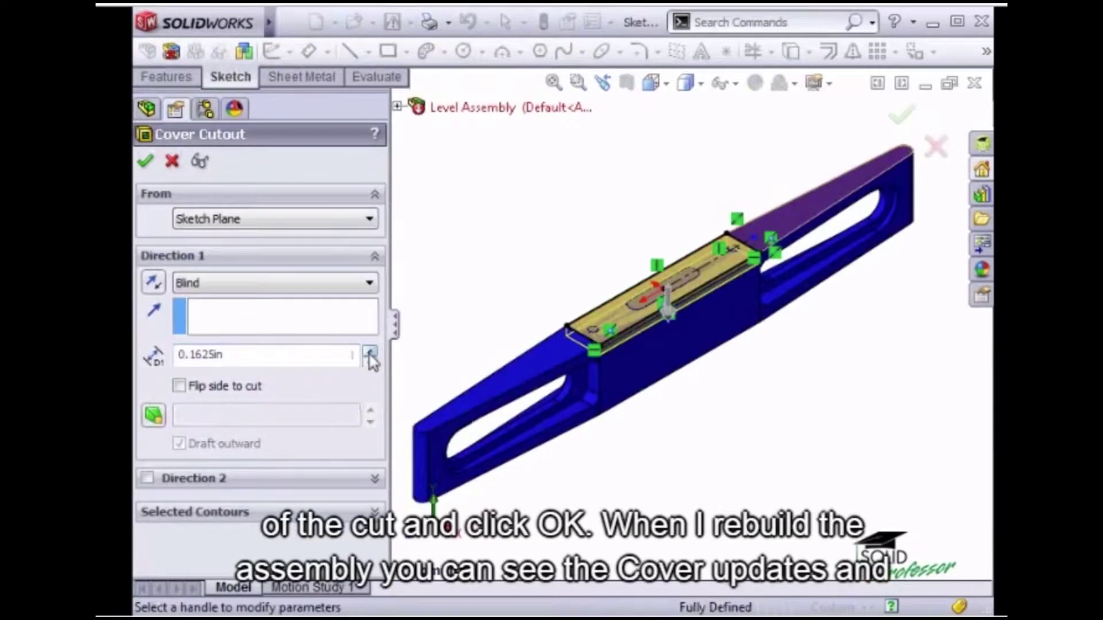
left_click(371, 353)
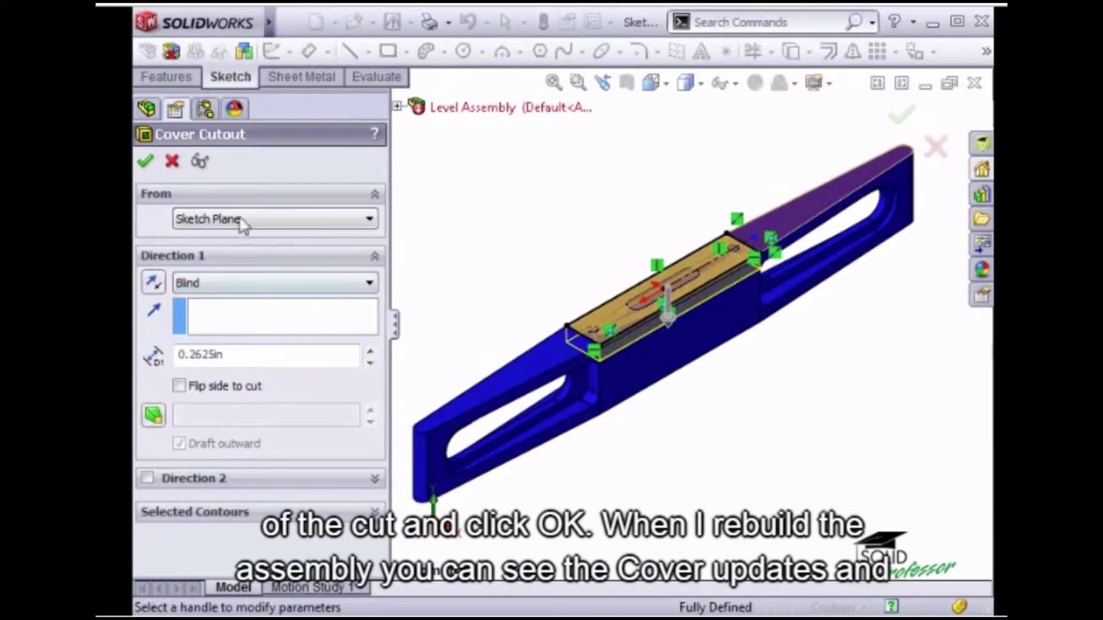
left_click(146, 163)
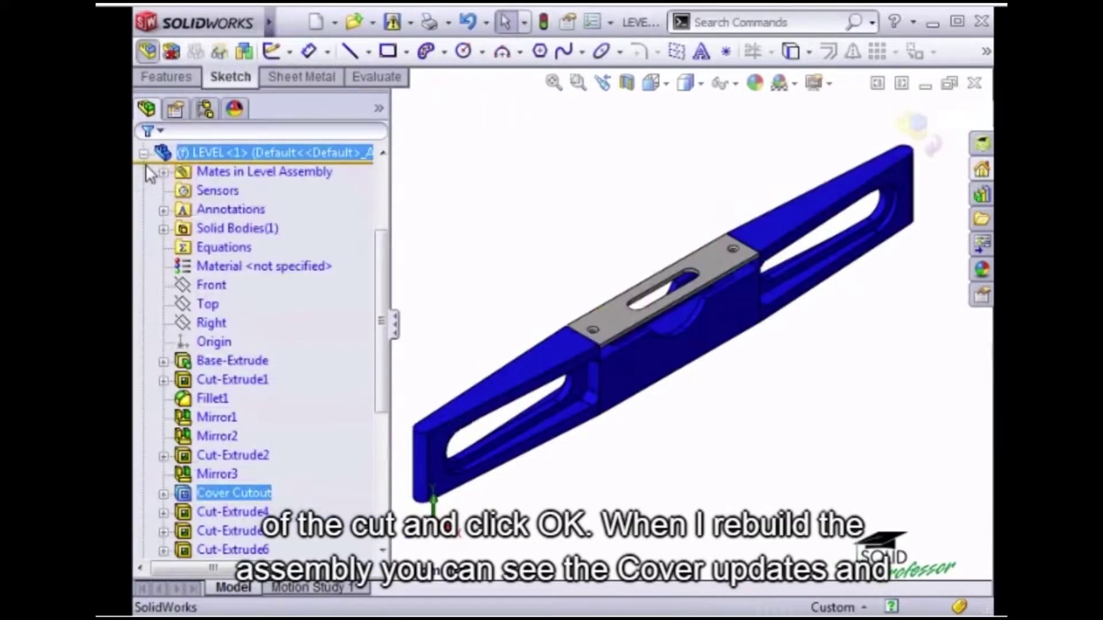
Step: Rebuild so the Top Cover refits the deeper cutout, then bring Top Cover into view in the tree
left_click(542, 20)
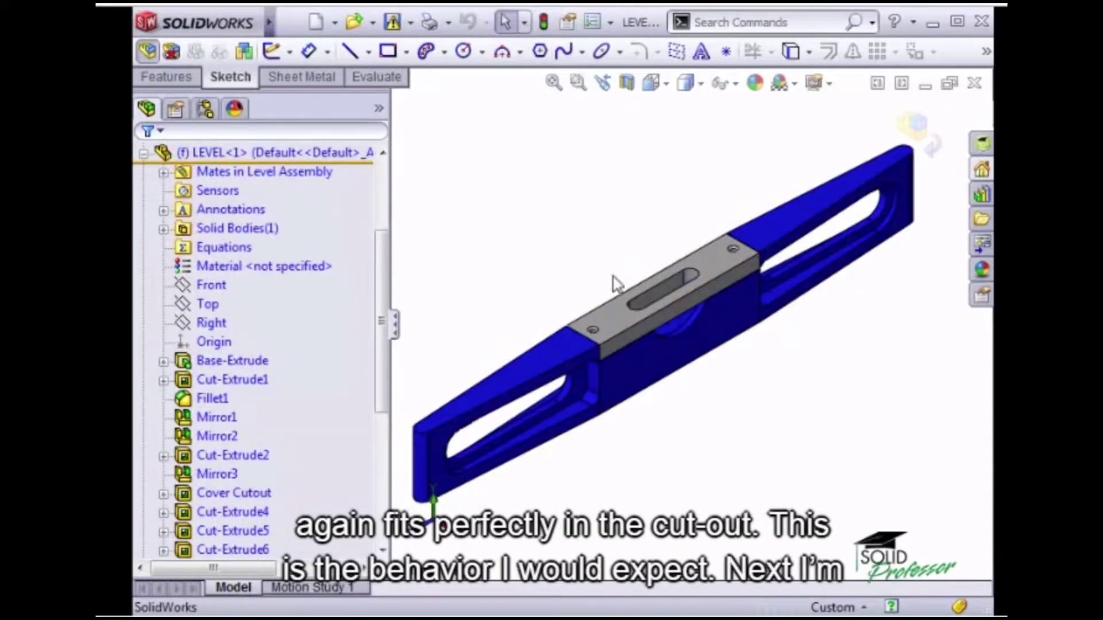
scroll(667, 329, "down", 5)
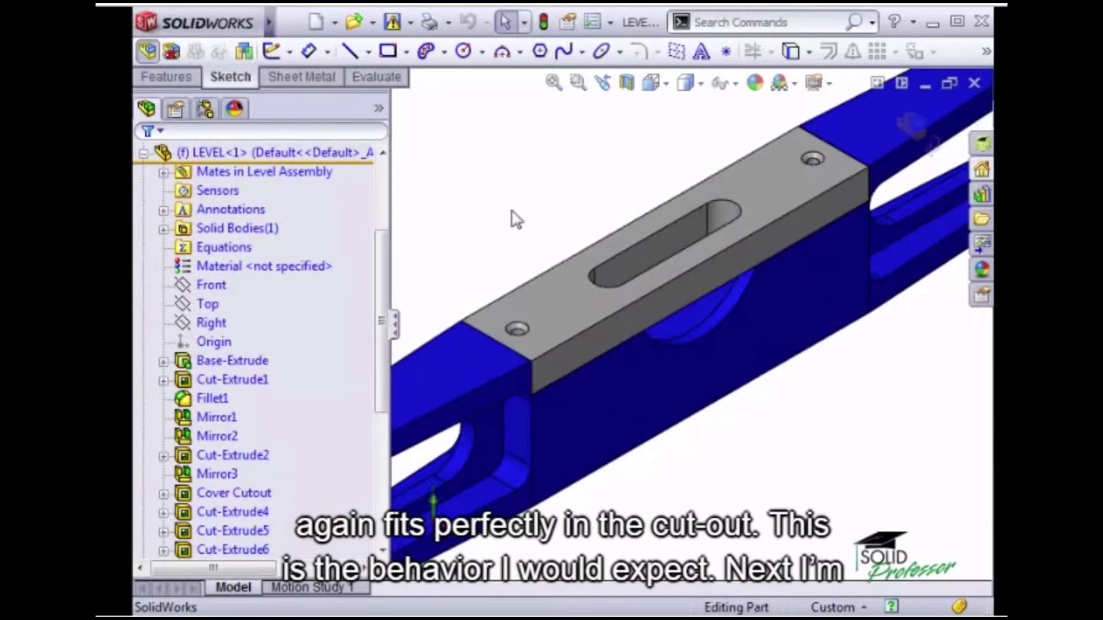
left_click(145, 52)
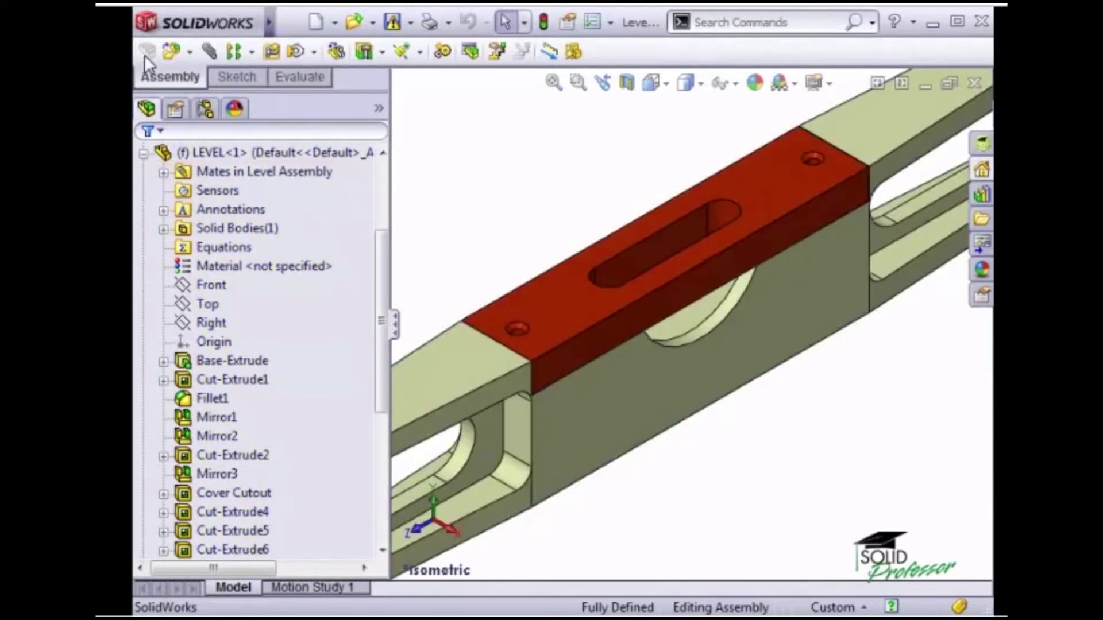
left_click_drag(380, 256, 381, 362)
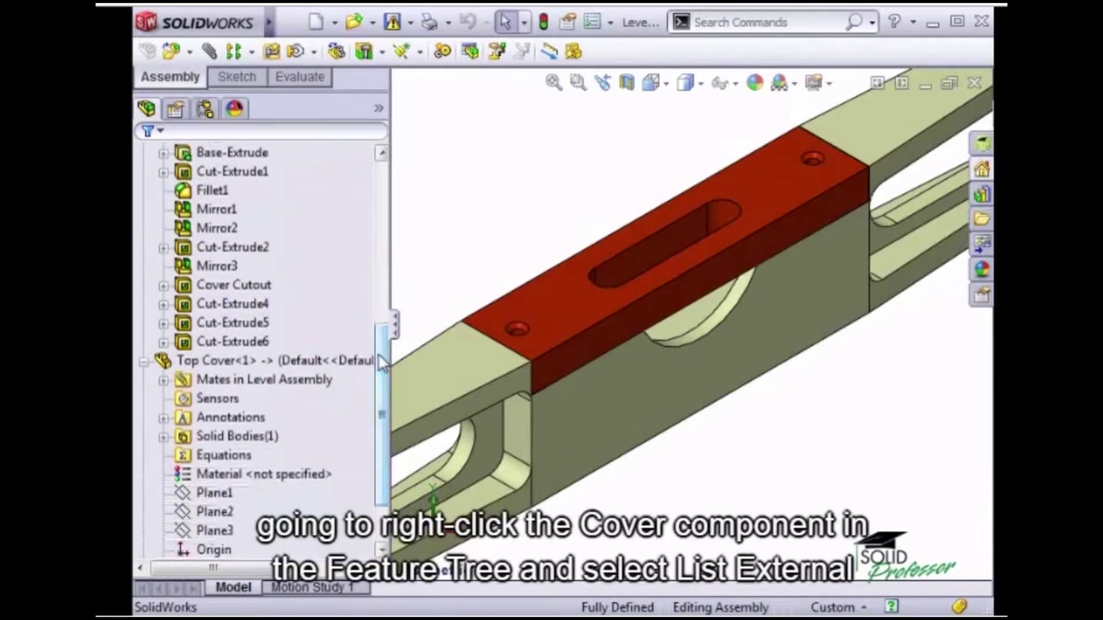
right_click(216, 362)
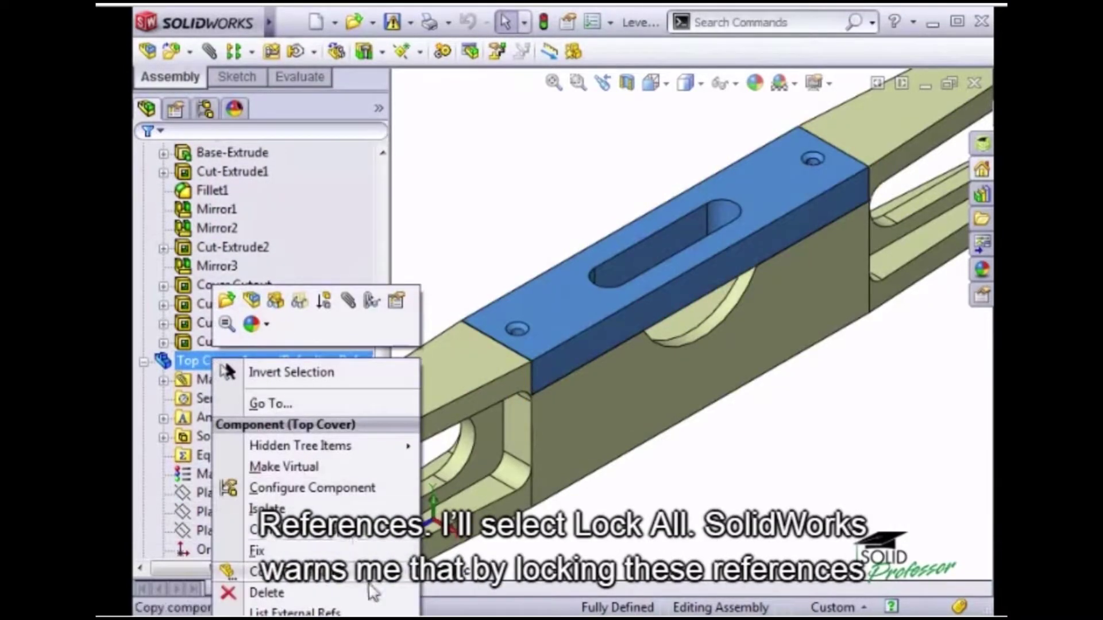
Step: Lock all of Top Cover's external references, accepting the locking warning
left_click(344, 613)
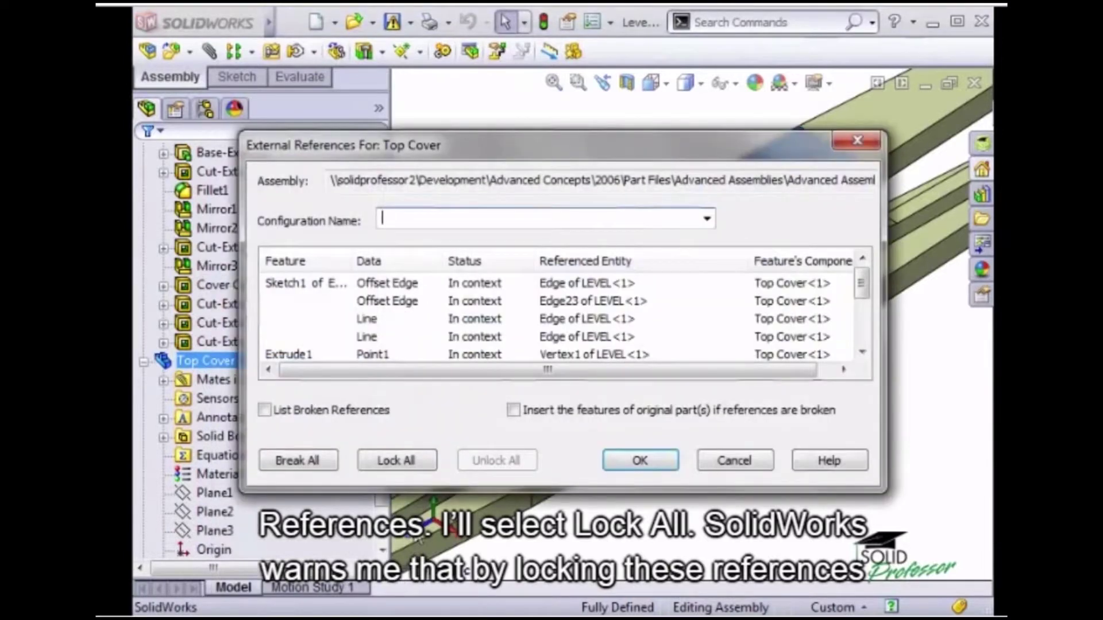
left_click(429, 465)
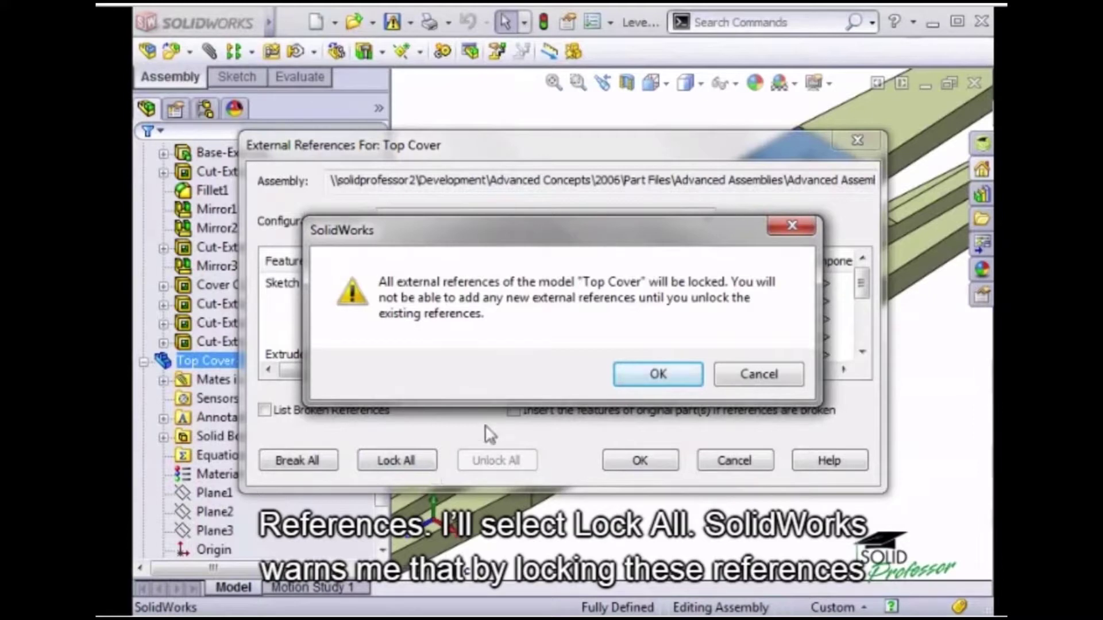
left_click(636, 380)
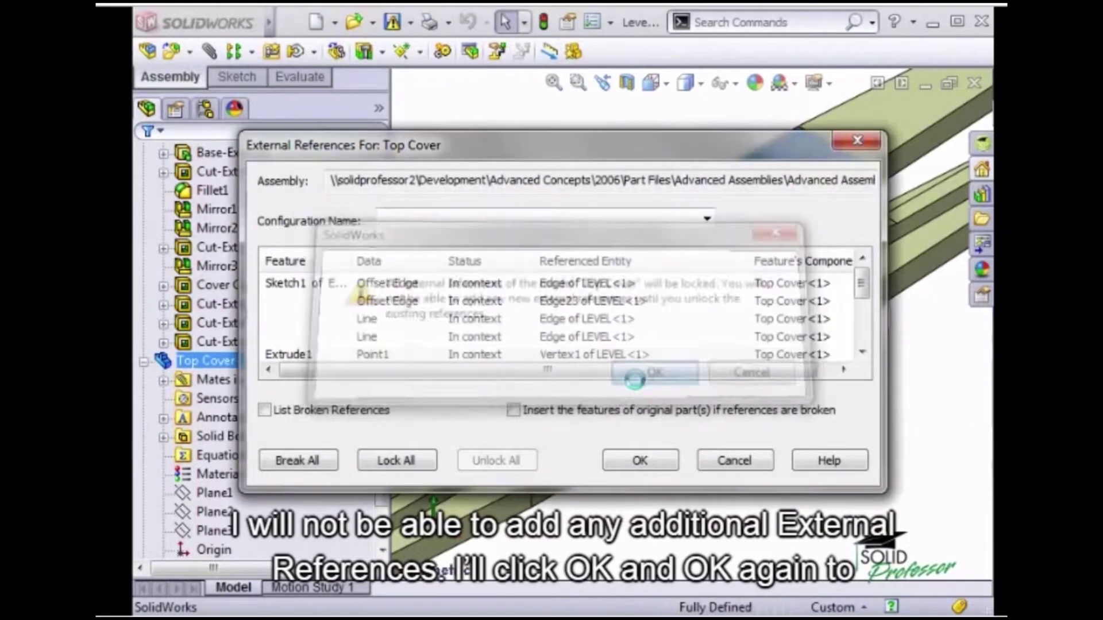
left_click(640, 462)
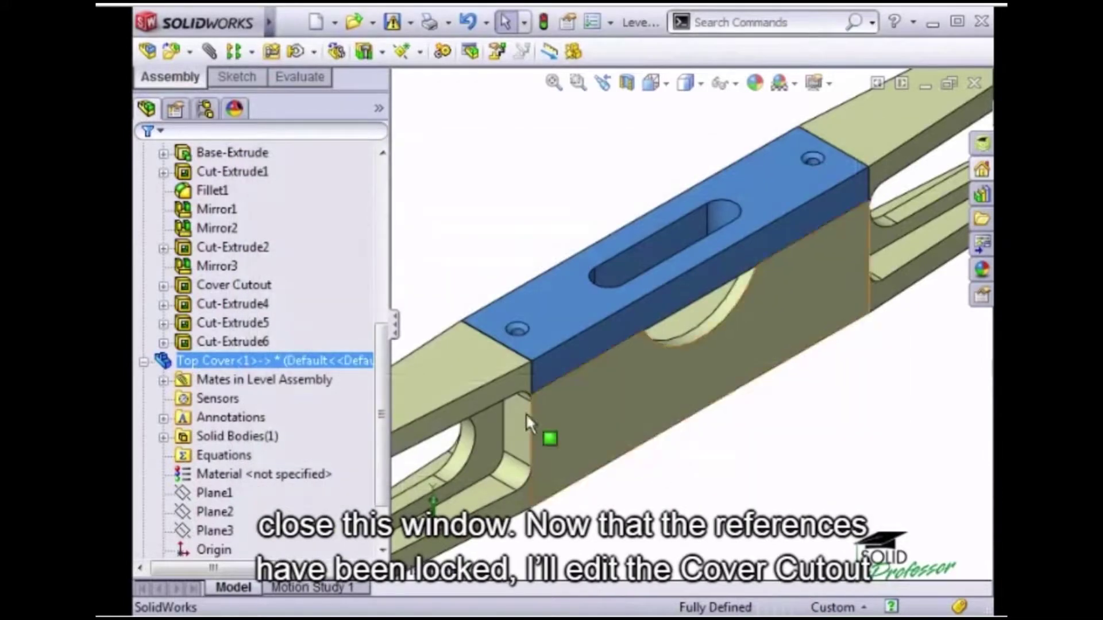
Step: Lower the Cover Cutout depth to 0.0625in and rebuild, leaving the locked Top Cover unchanged
scroll(379, 393, "up", 3)
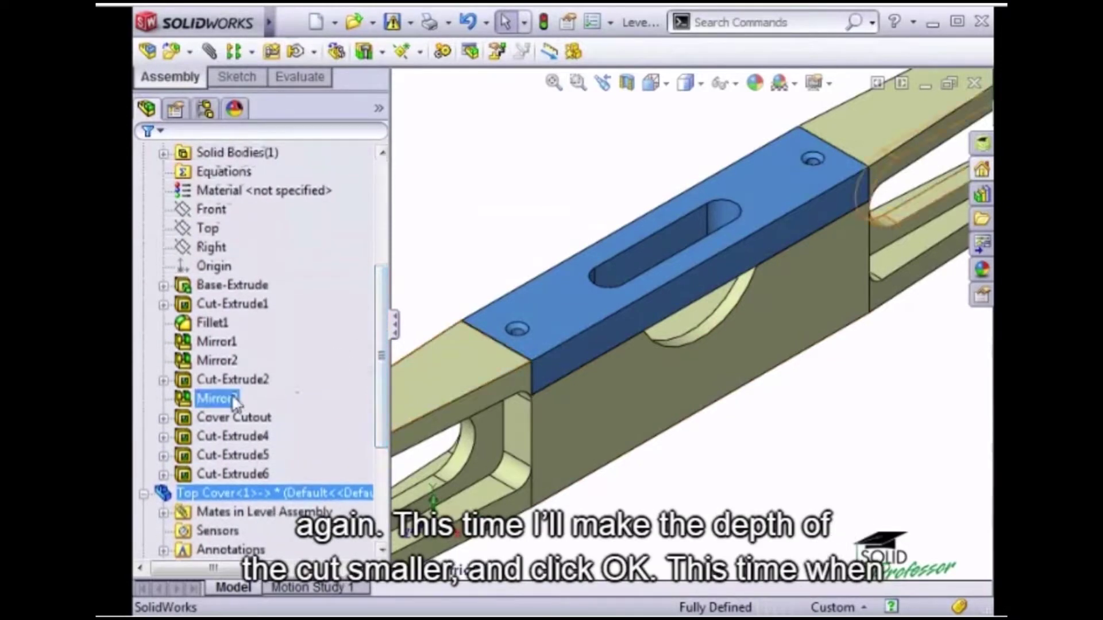
right_click(194, 417)
left_click(195, 378)
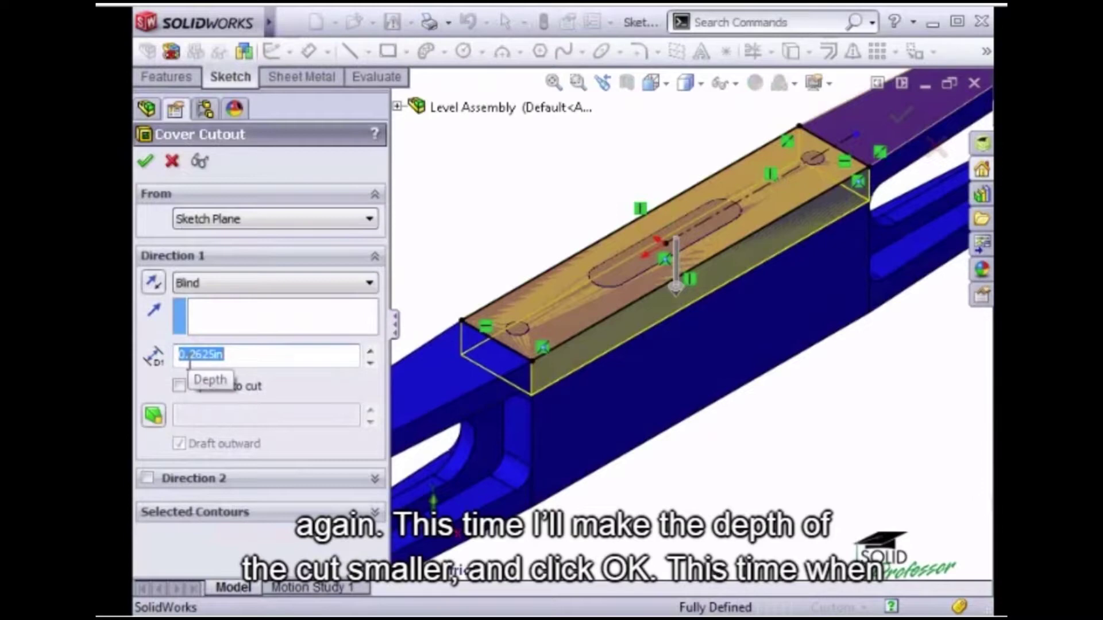
left_click(370, 363)
left_click(371, 362)
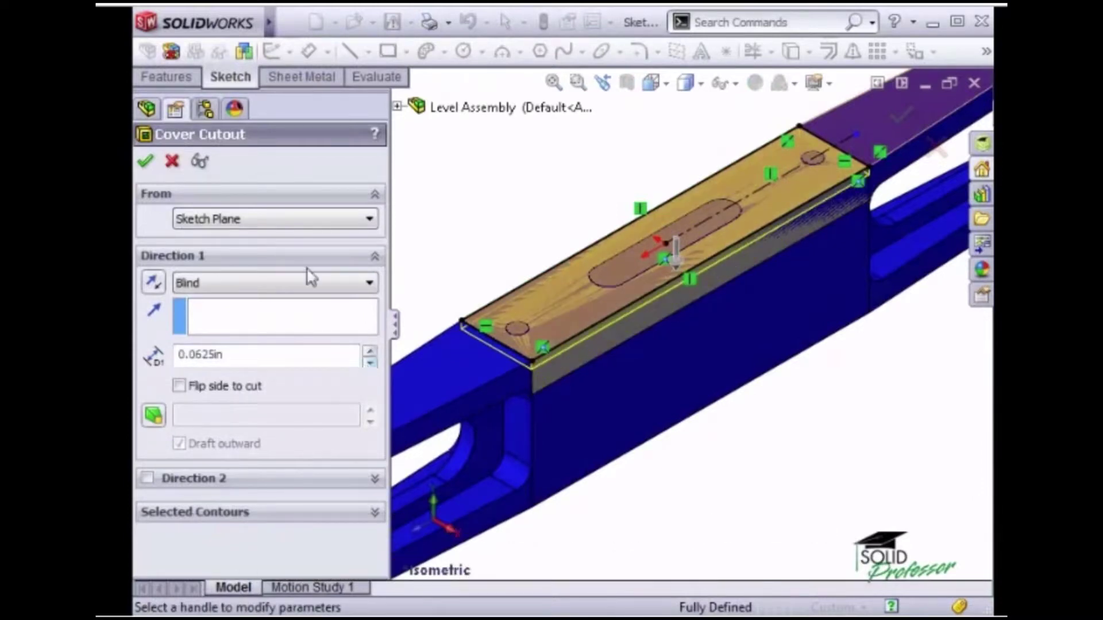
left_click(147, 163)
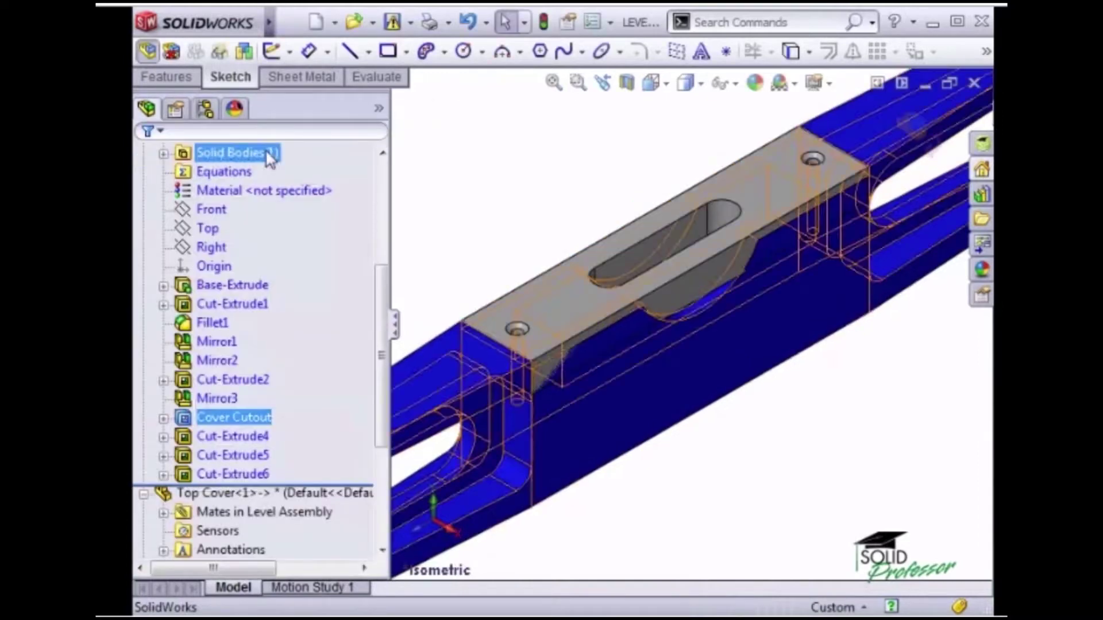
left_click(548, 23)
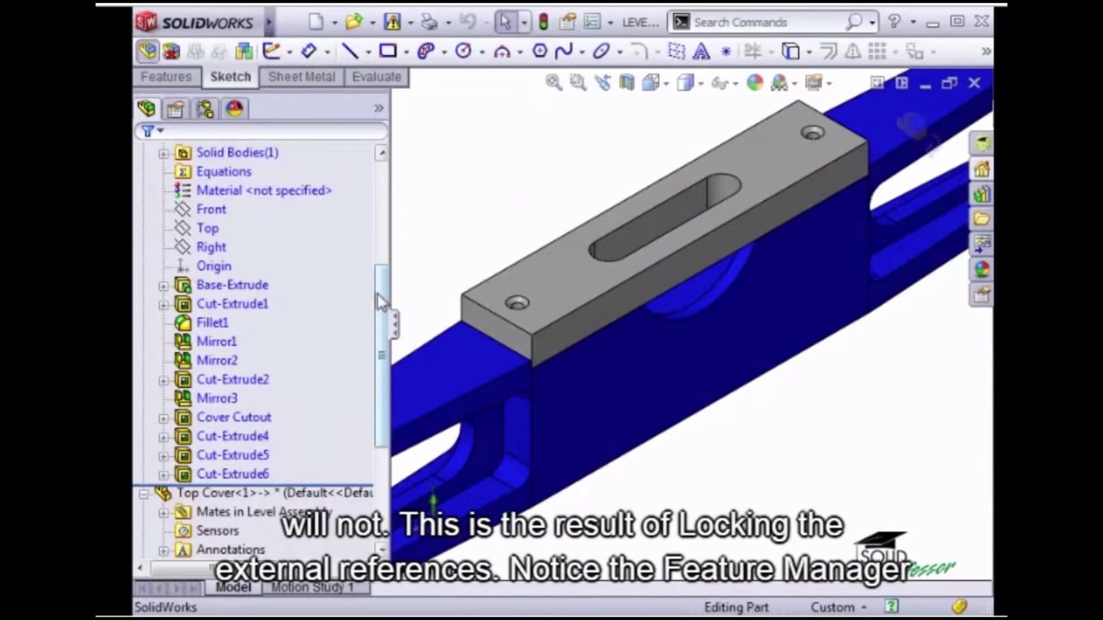
scroll(379, 302, "down", 2)
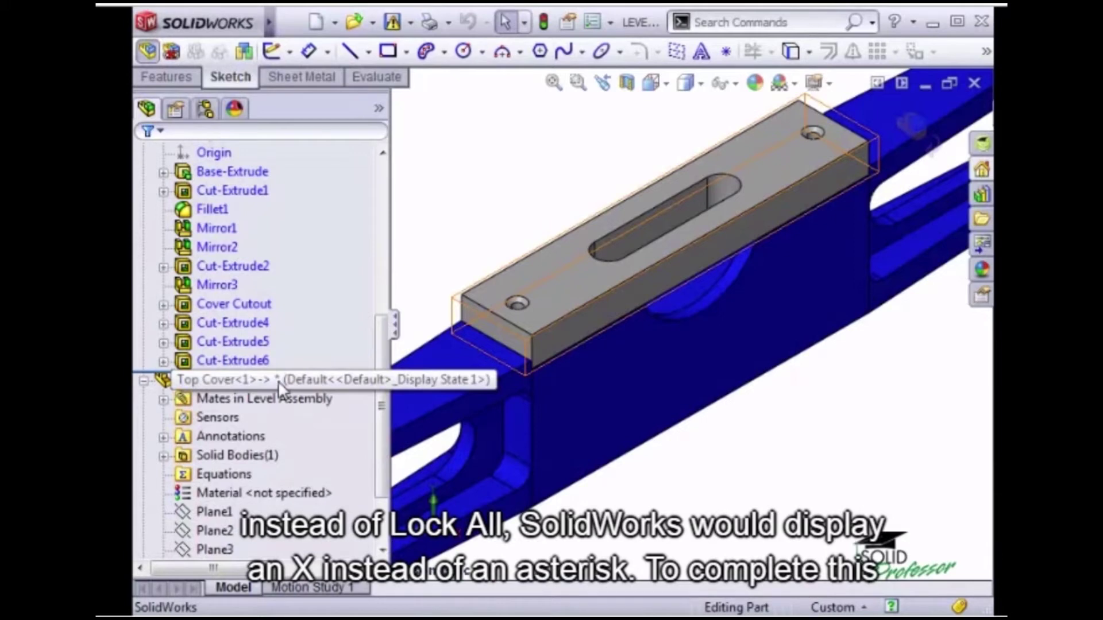
Step: Unlock all of Top Cover's external references so it refits the 0.0625in cutout
left_click(257, 385)
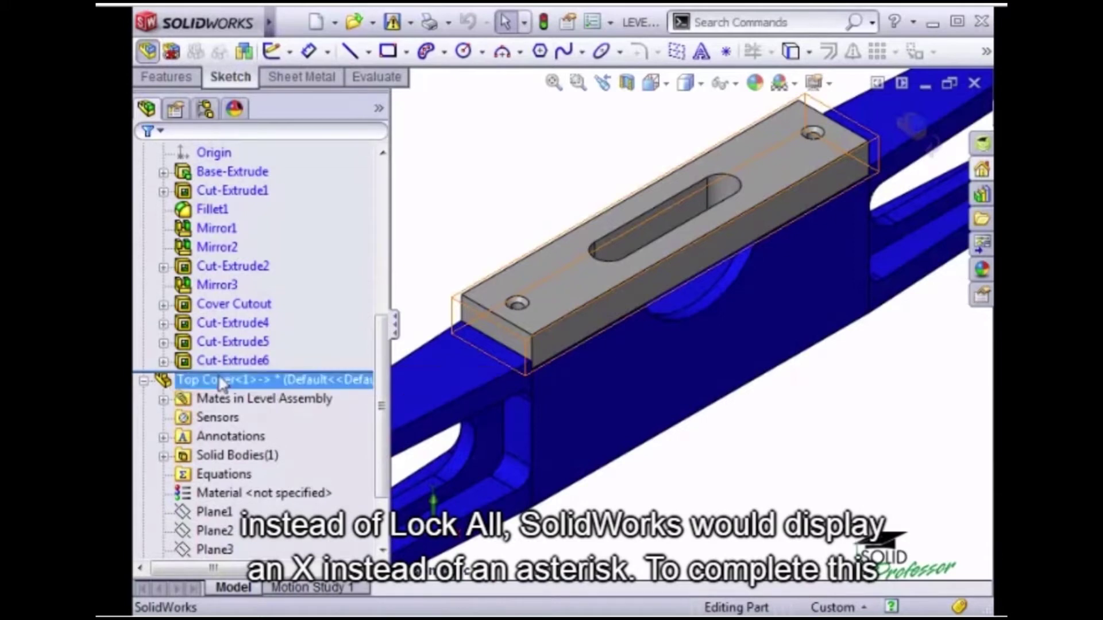
right_click(194, 385)
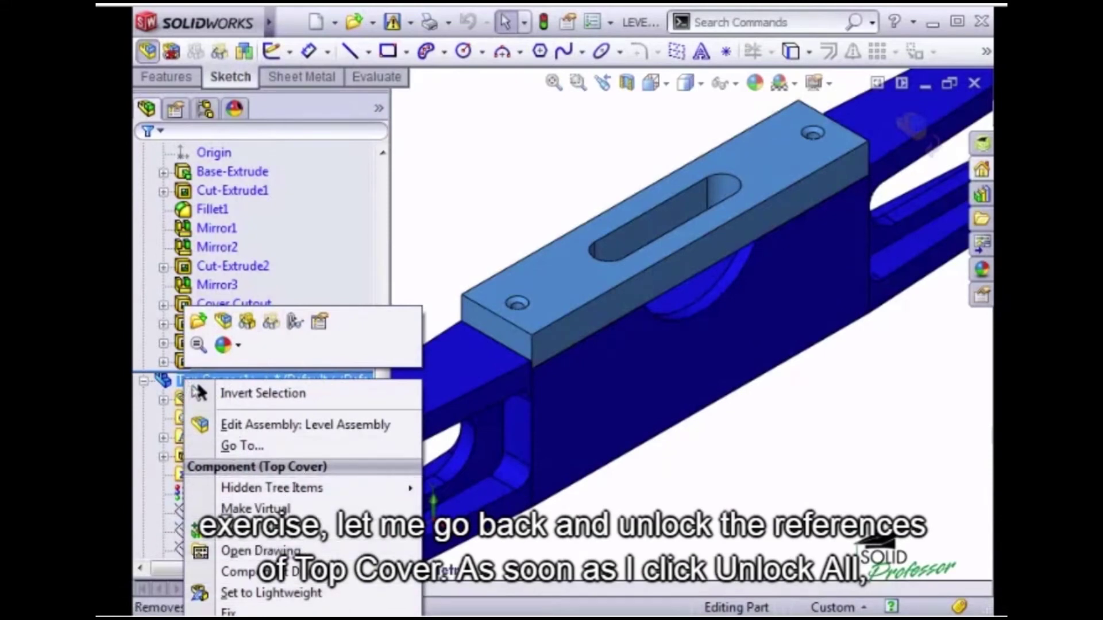
left_click(265, 612)
left_click(524, 475)
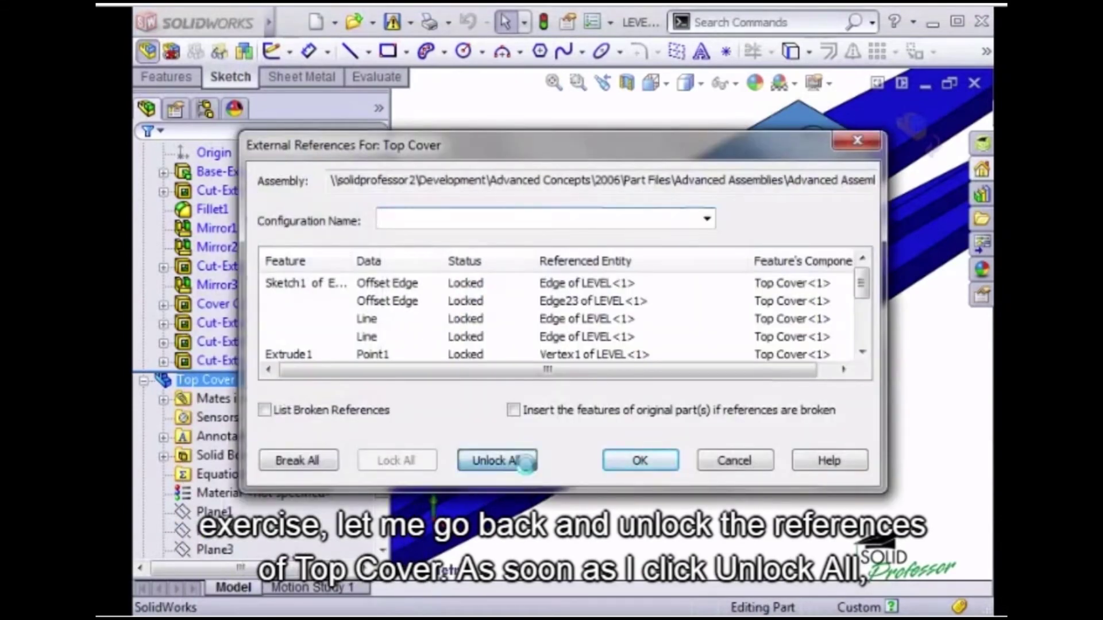
left_click(623, 462)
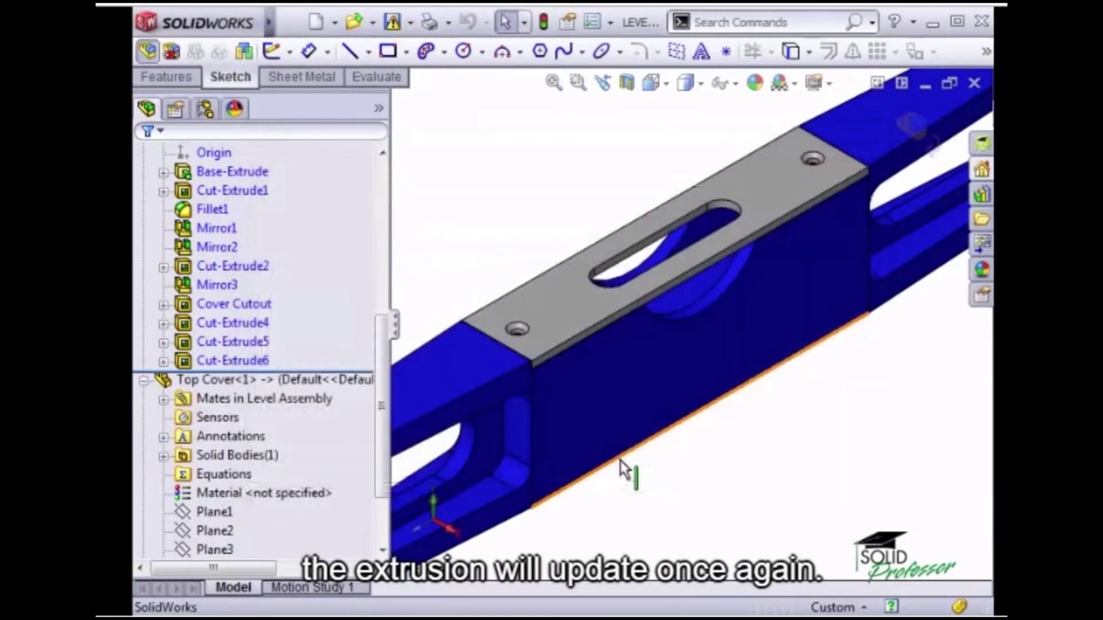